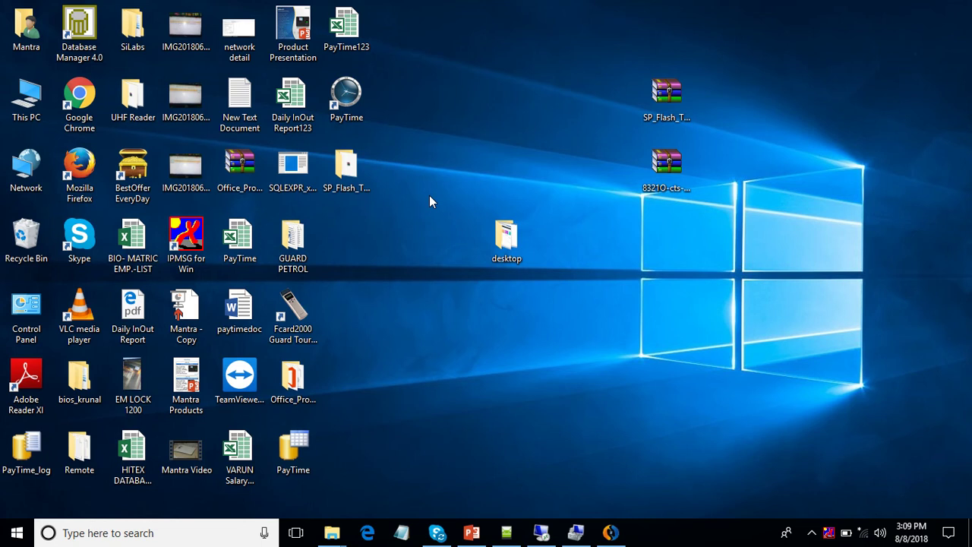
Open the SP_Flash_Tool_V5.1708_tehnotone.com desktop folder, view the contents of its 8321O-cts-user firmware folder and return.
double_click(343, 190)
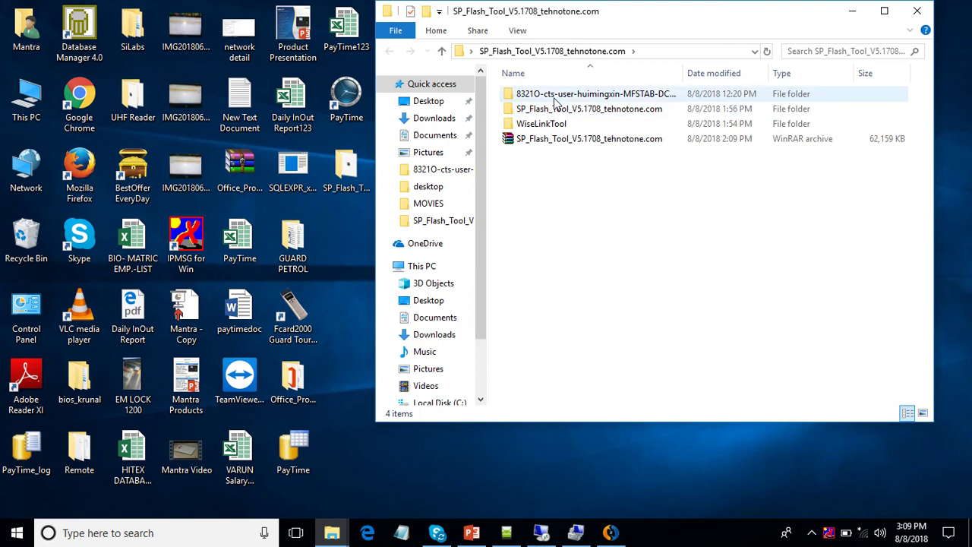
double_click(555, 96)
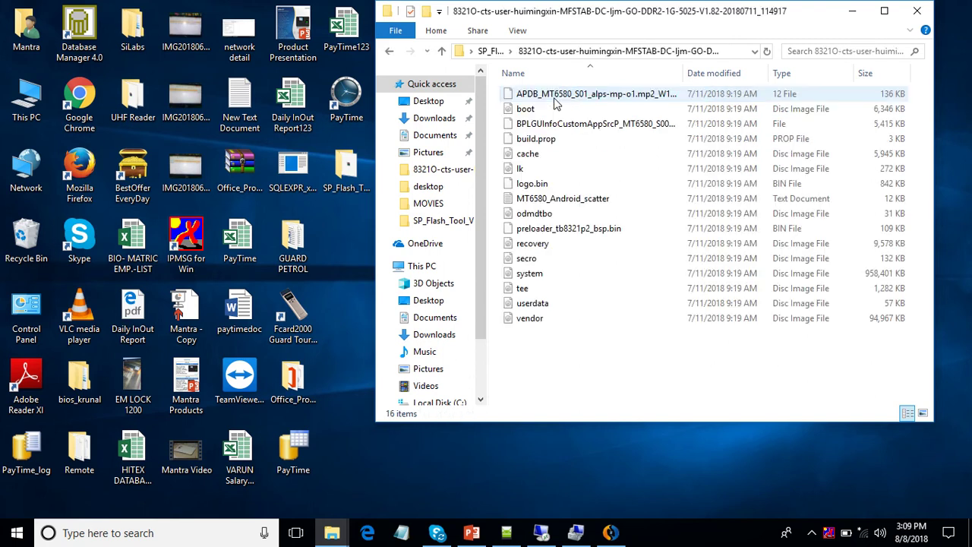
click(389, 51)
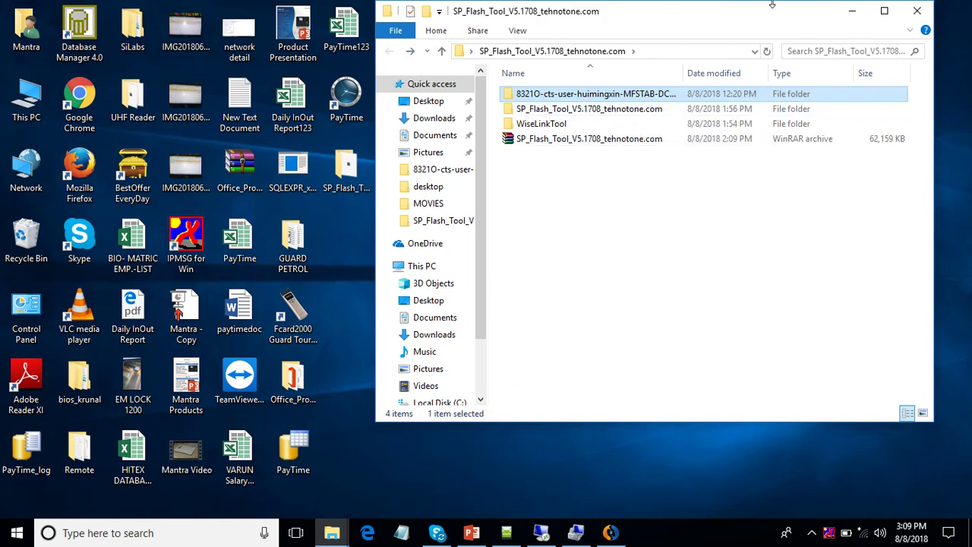
mouse_move(395, 4)
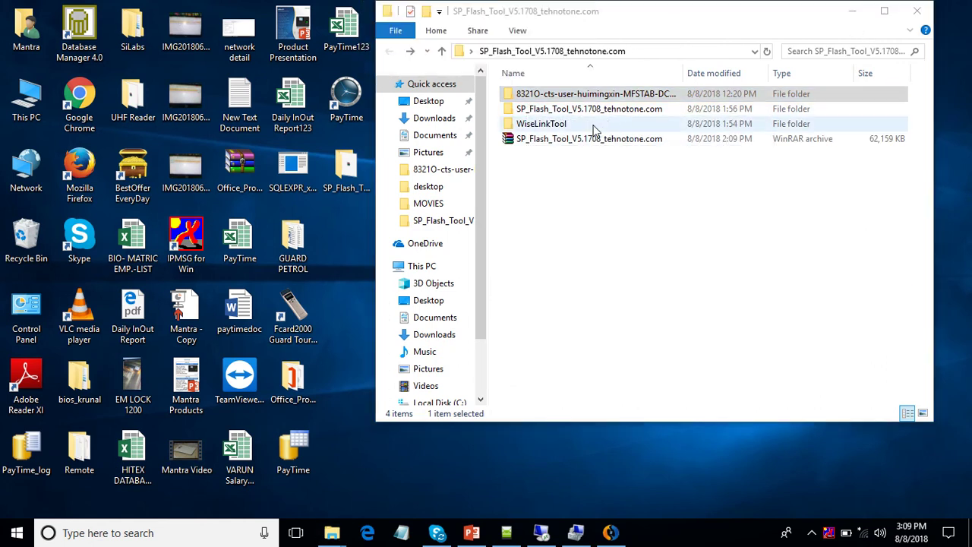
Open the WiseLinkTool folder in a maximized window and filter its files to the Application type.
double_click(545, 129)
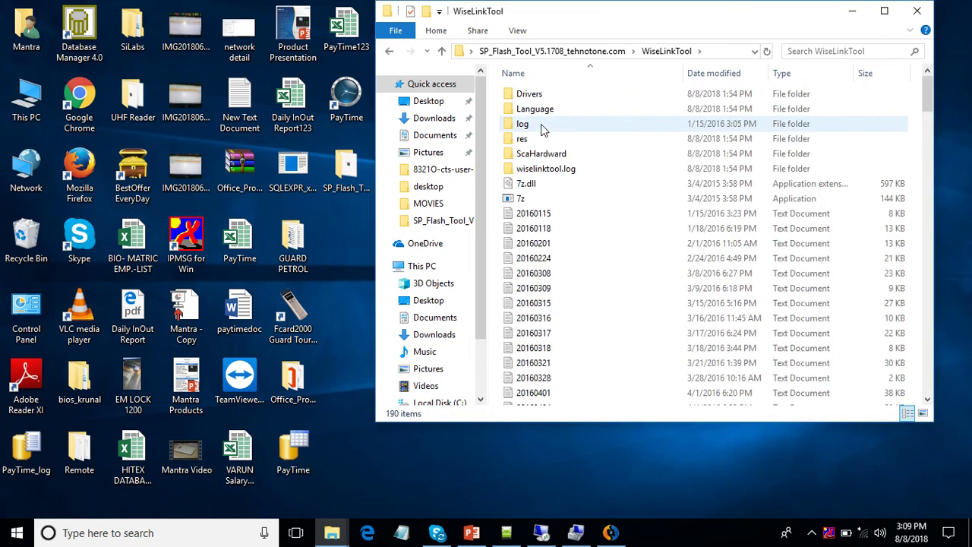
double_click(600, 15)
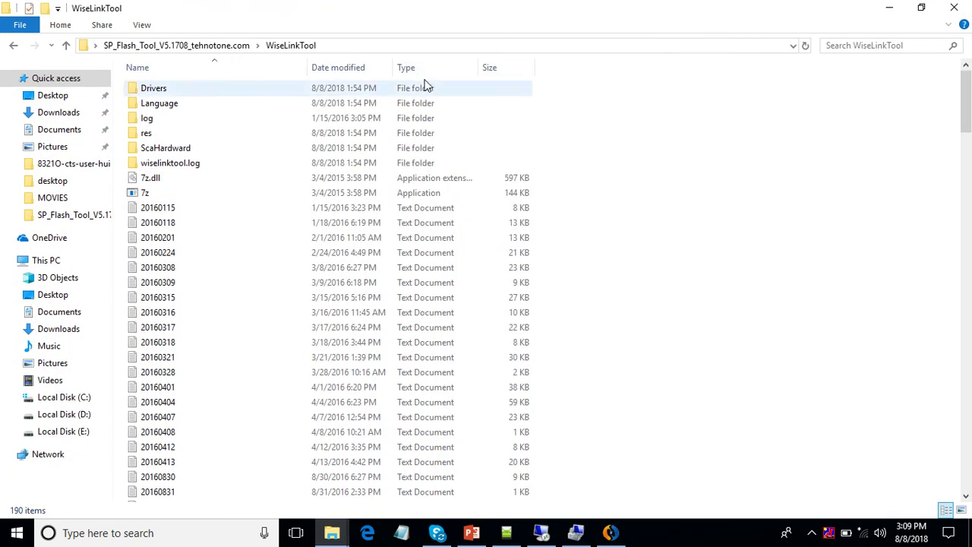
click(471, 67)
click(484, 87)
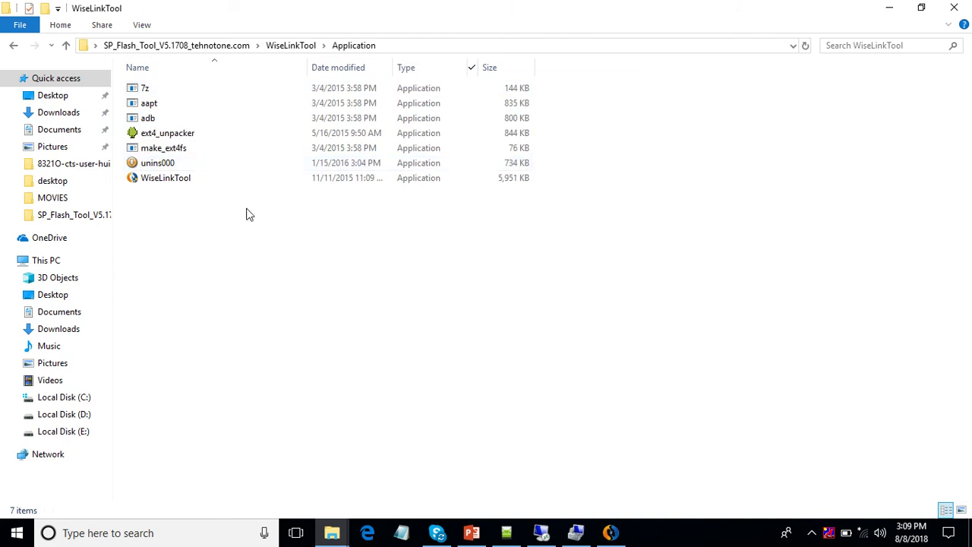
Try to launch the WiseLinkTool application from the filtered list.
mouse_move(159, 187)
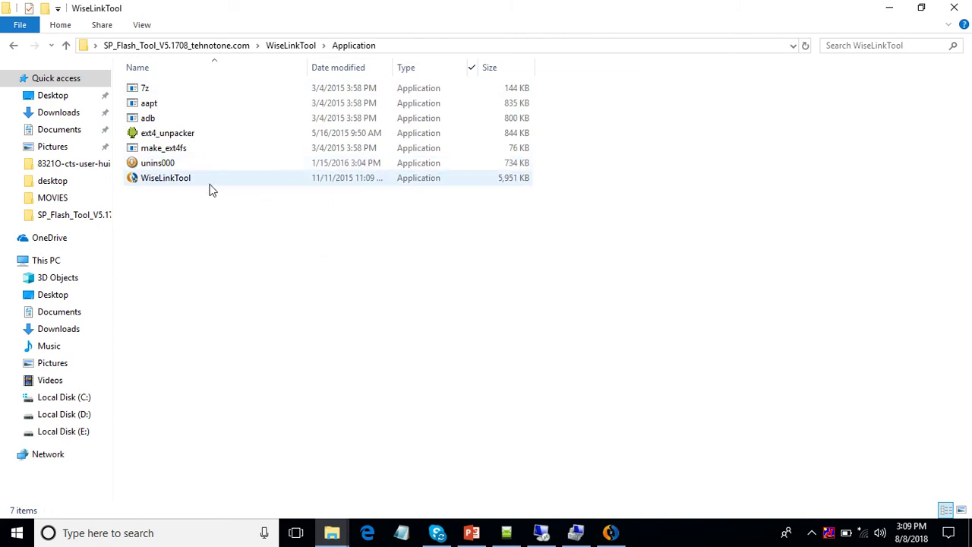
mouse_move(190, 190)
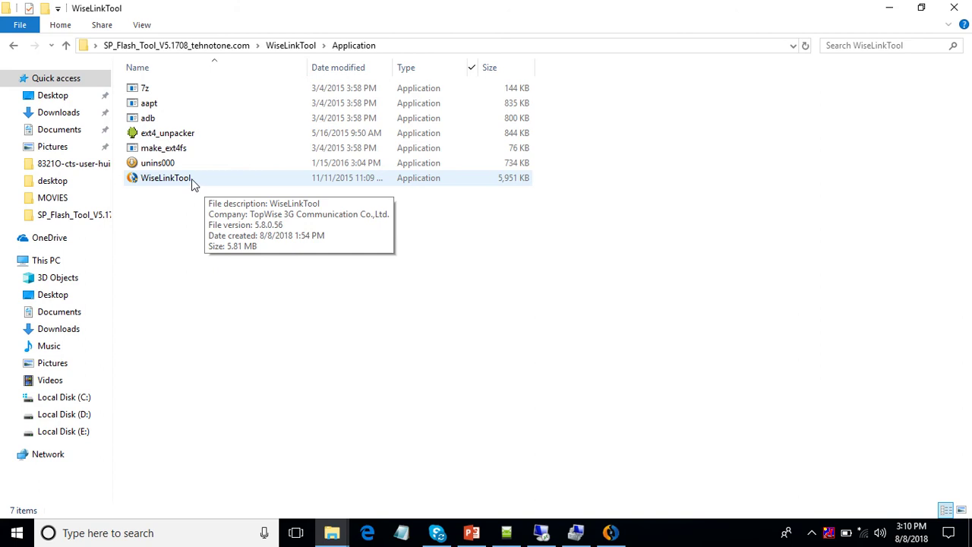
double_click(191, 179)
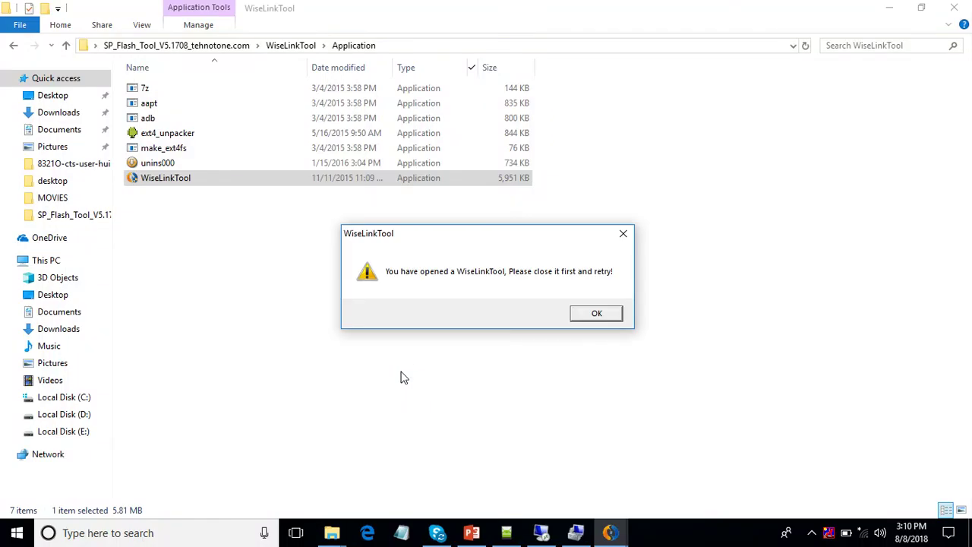
click(597, 314)
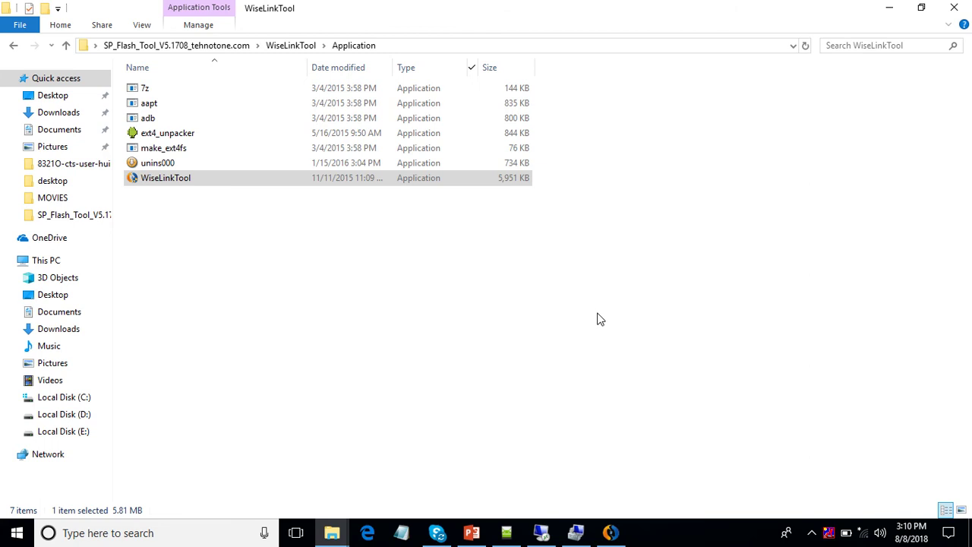
Run WiseLinkTool as administrator from the unfiltered WiseLinkTool folder and log in with No Register Login.
click(14, 45)
mouse_move(445, 6)
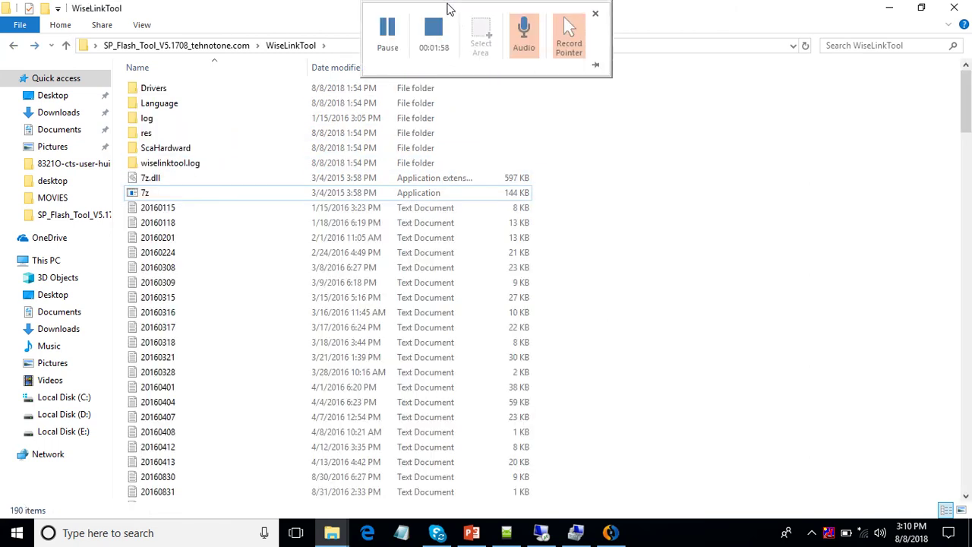
click(387, 36)
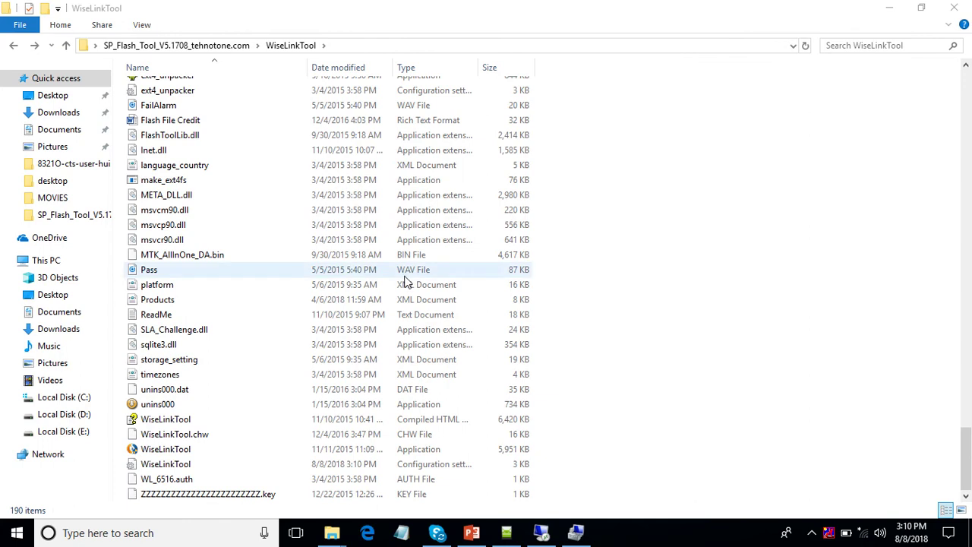
right_click(153, 451)
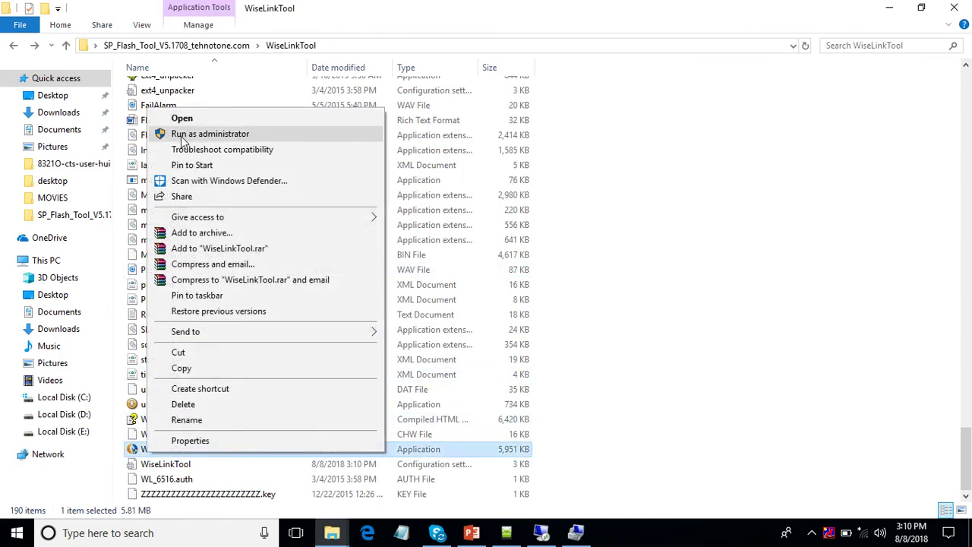
click(210, 134)
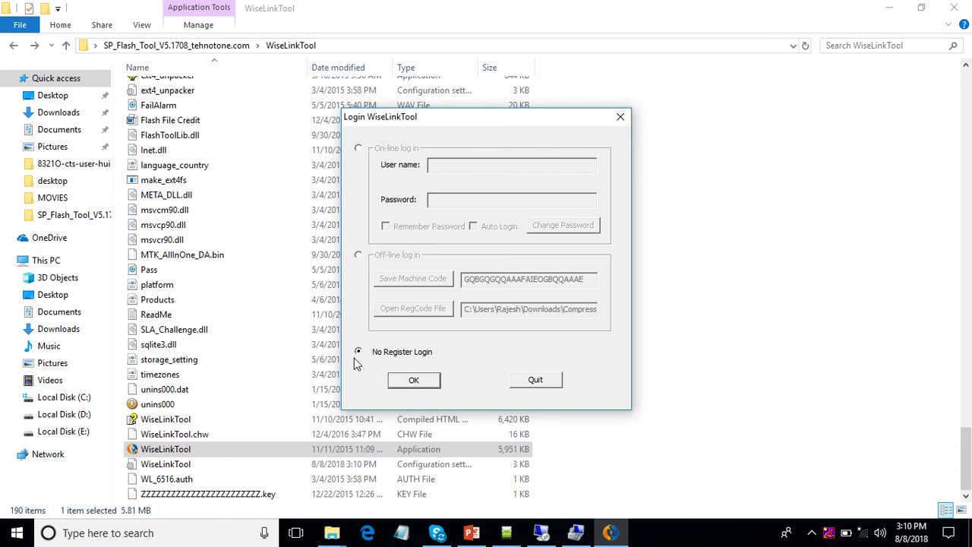
click(411, 379)
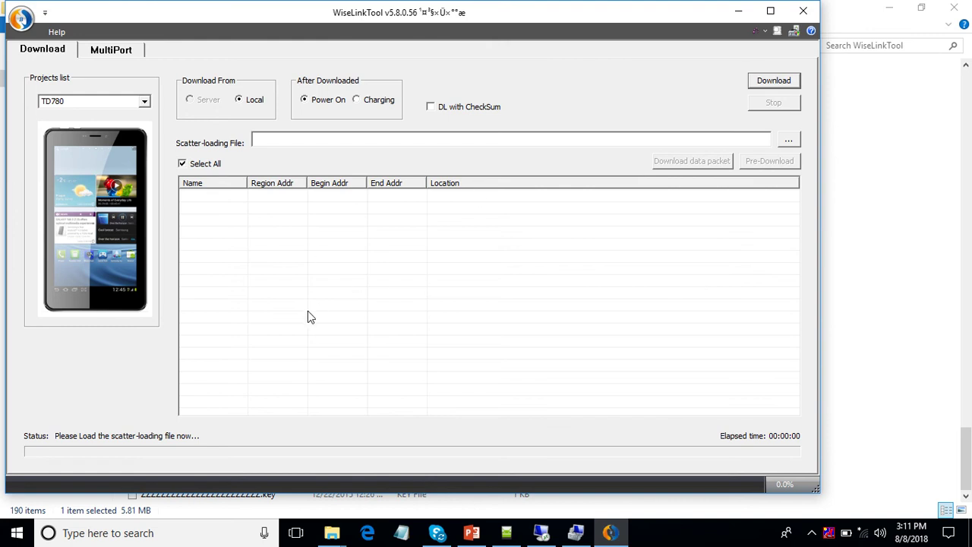
Close WiseLinkTool and its folder, and open the inner SP_Flash_Tool_V5.1708_tehnotone.com folder from the desktop.
click(802, 12)
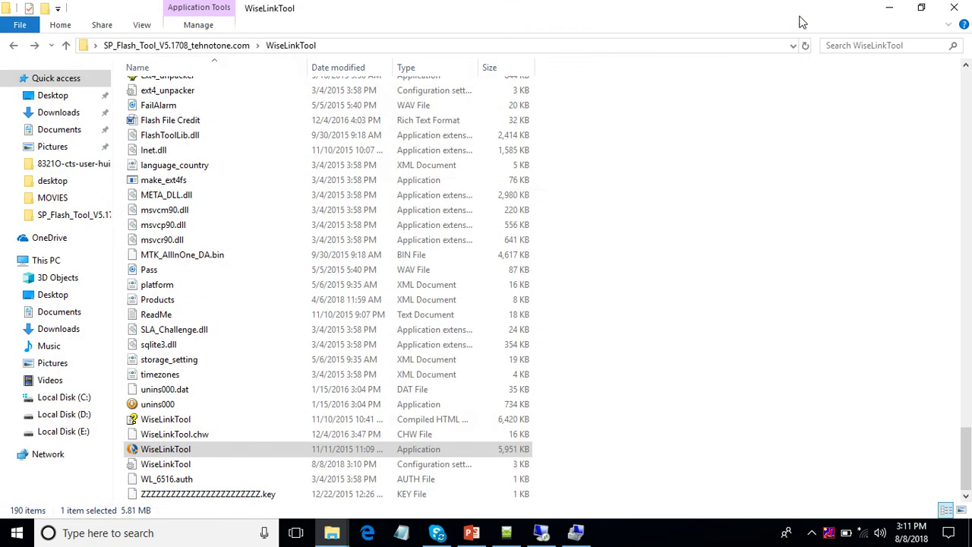
click(954, 9)
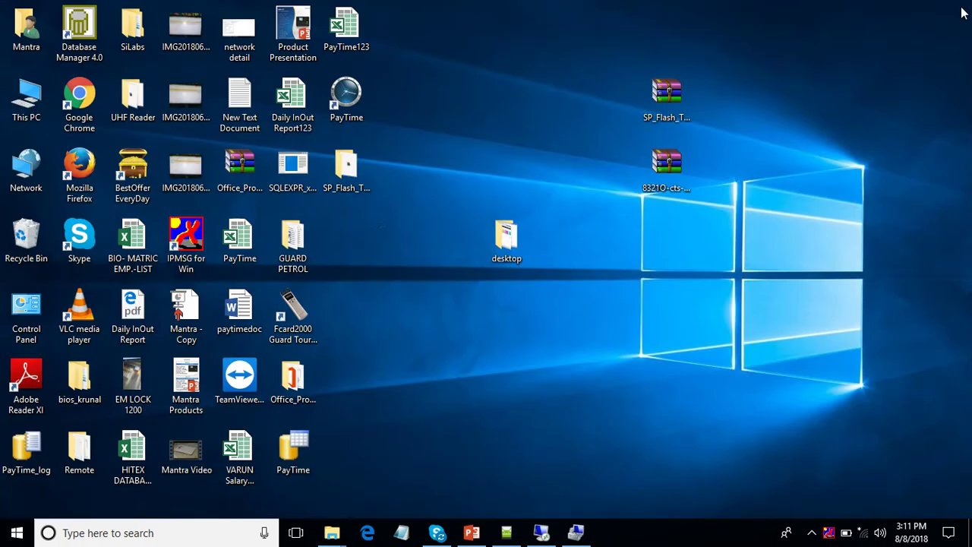
double_click(347, 168)
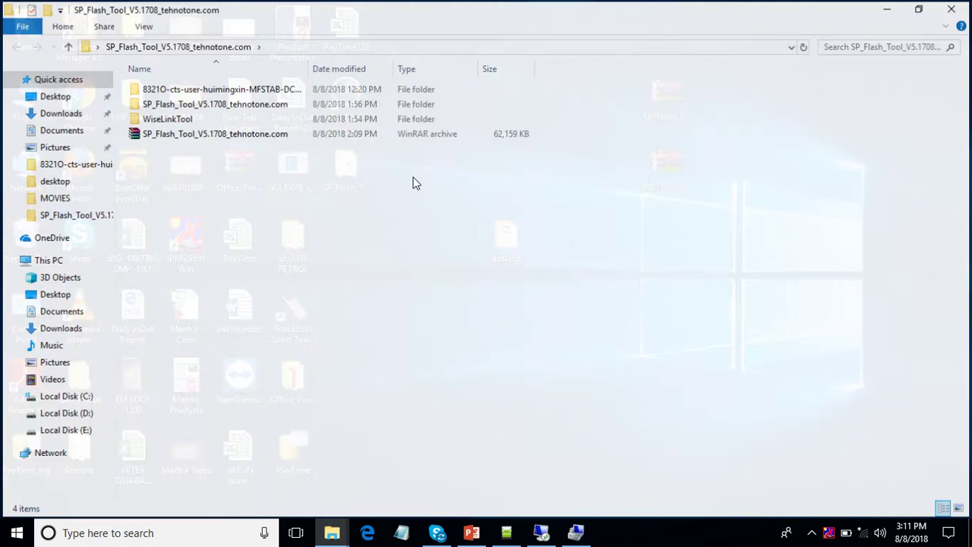
double_click(212, 106)
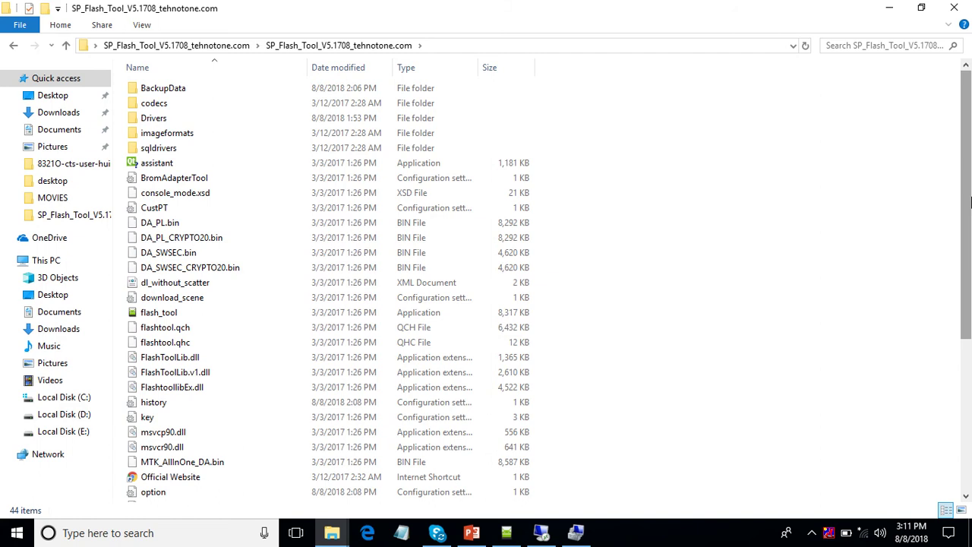
Look through the flash tool folder and filter its files to the Application type.
drag(971, 202, 970, 386)
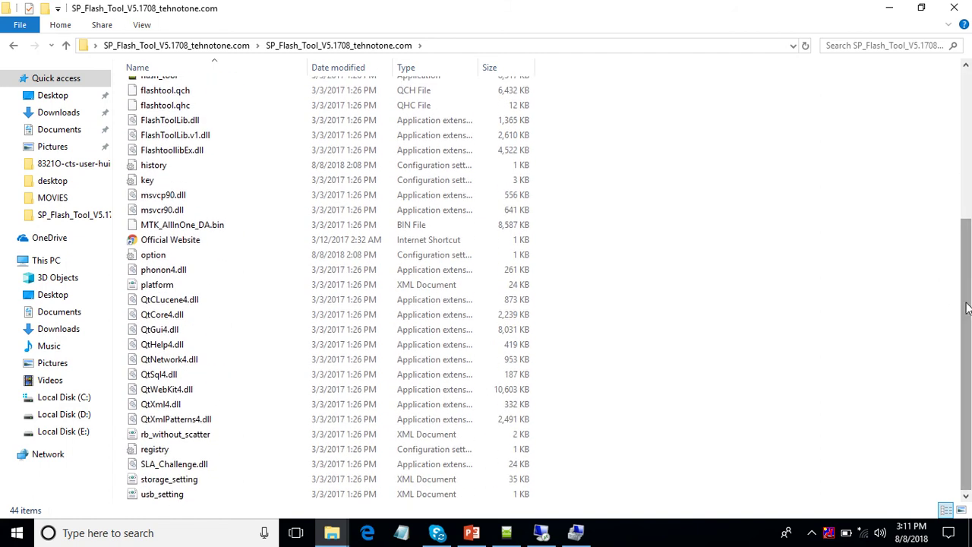
drag(968, 308, 963, 159)
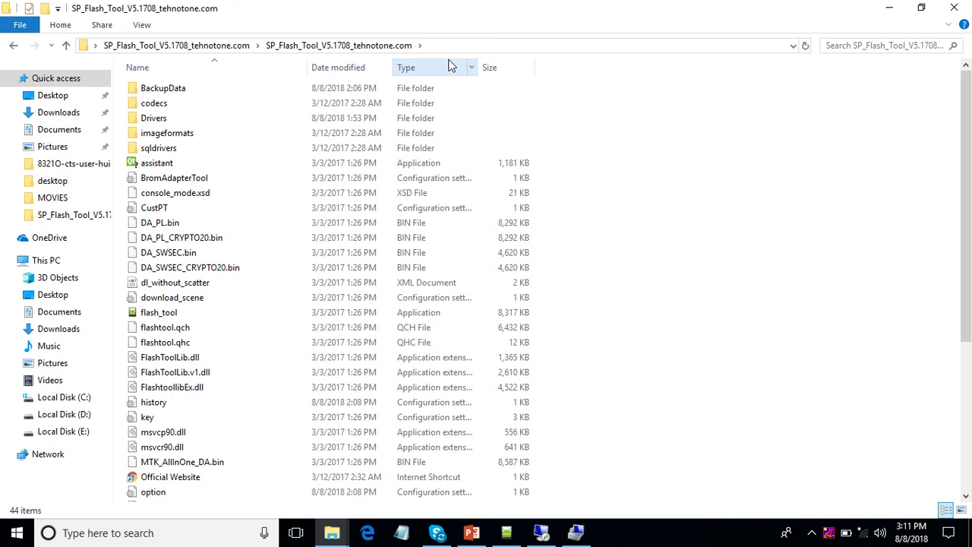
click(472, 68)
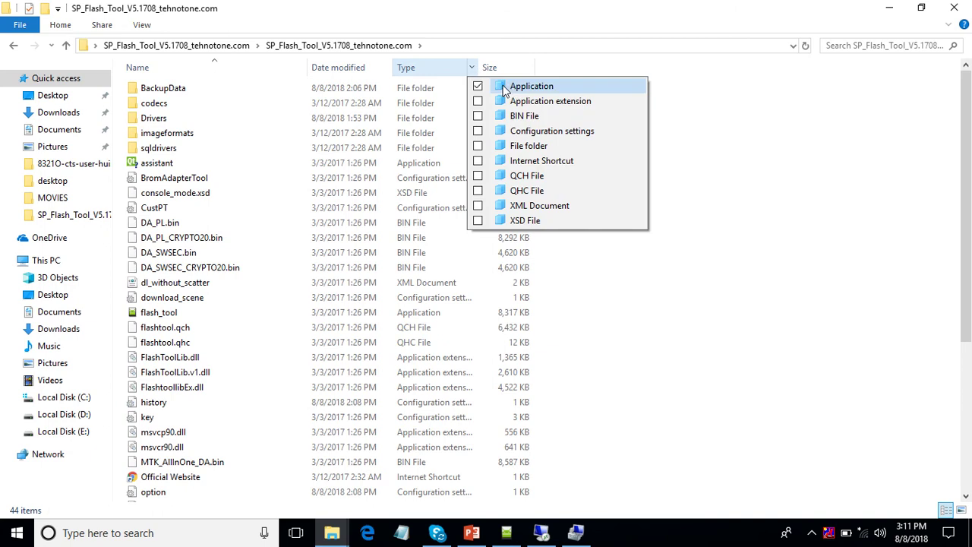
click(505, 85)
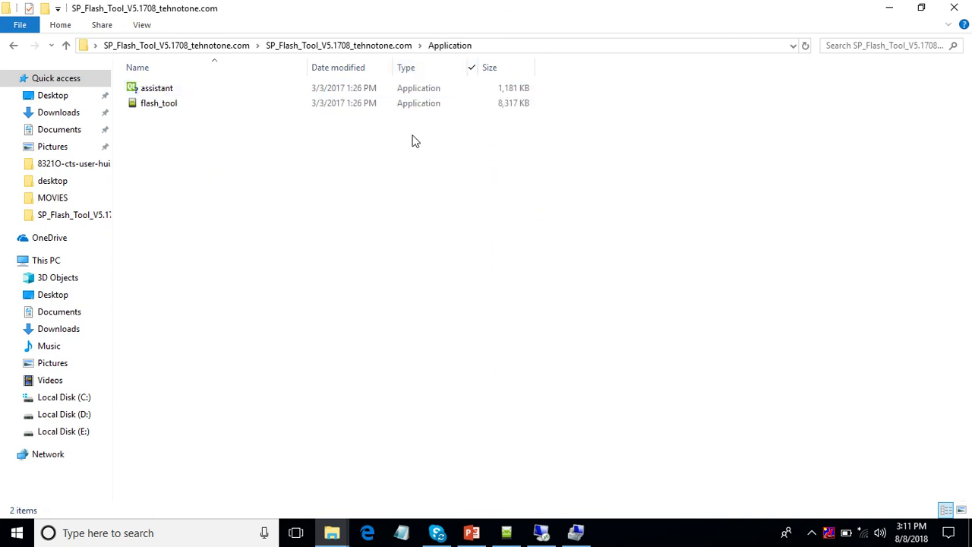
Launch flash_tool, dismiss the scatter file warning, and close both open Smart Phone Flash Tool windows.
double_click(159, 106)
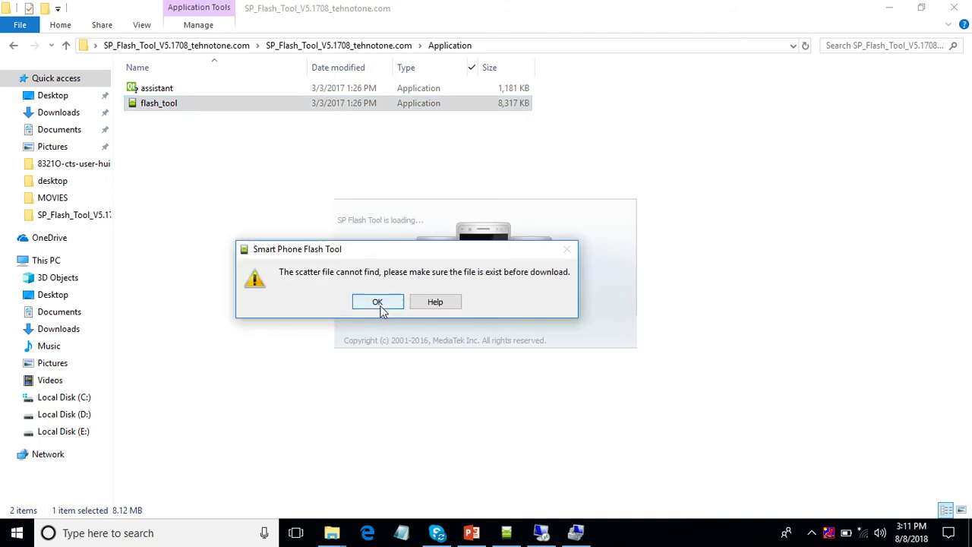
click(379, 302)
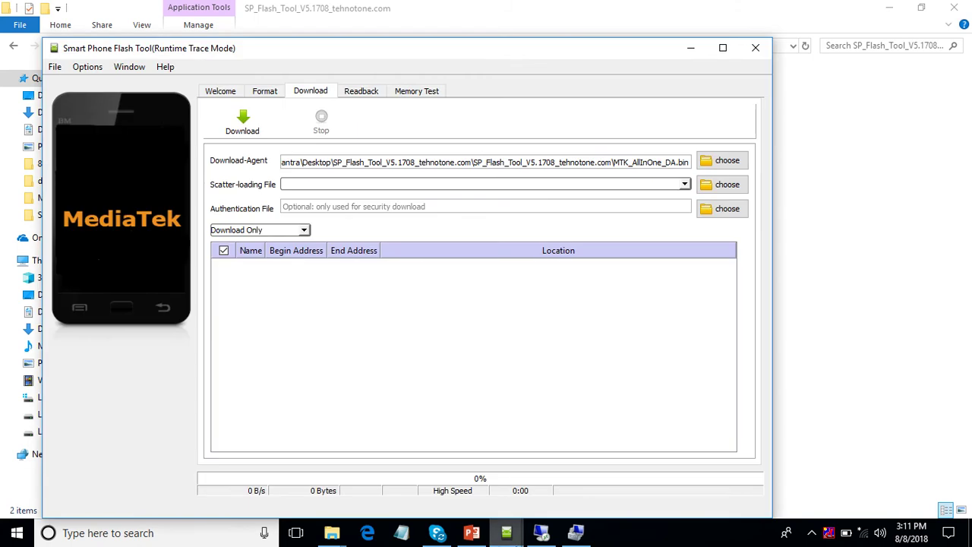
click(506, 533)
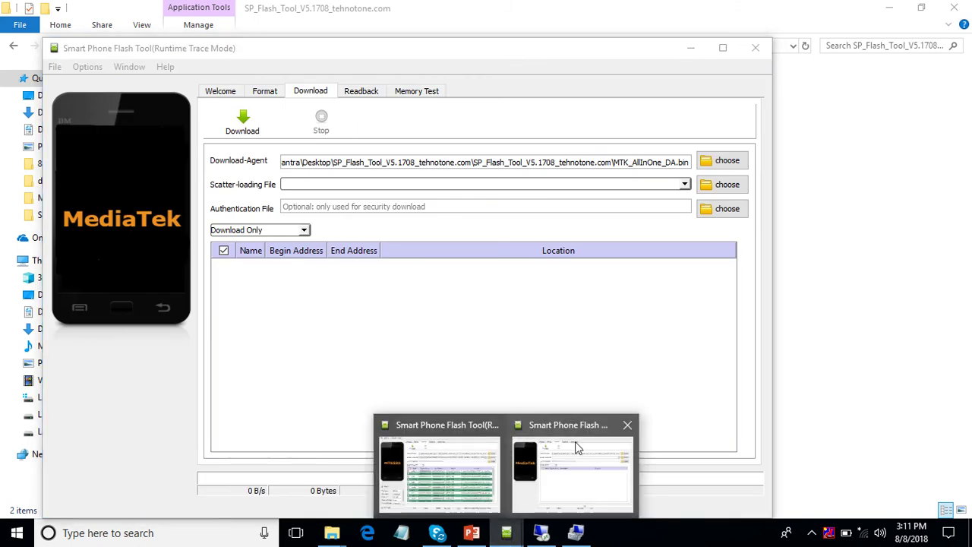
click(628, 424)
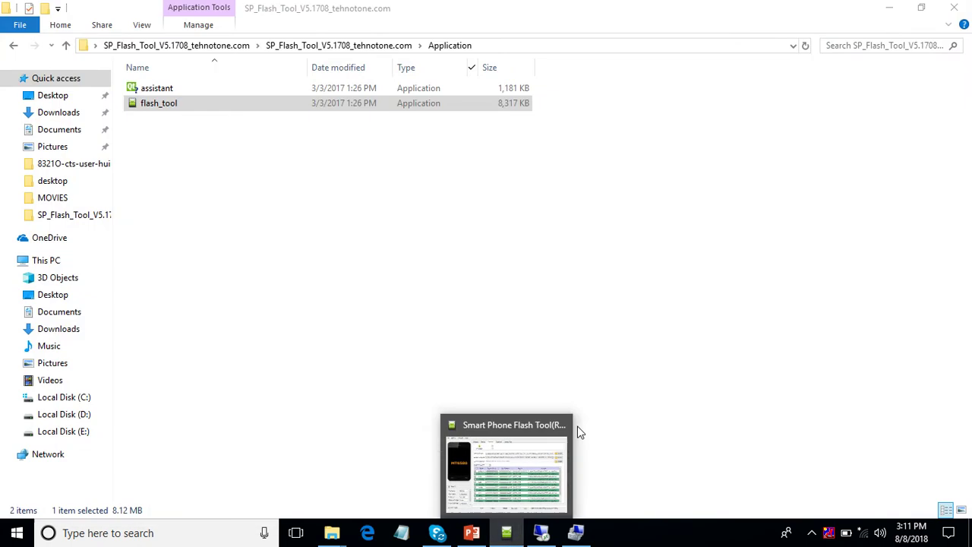
click(559, 424)
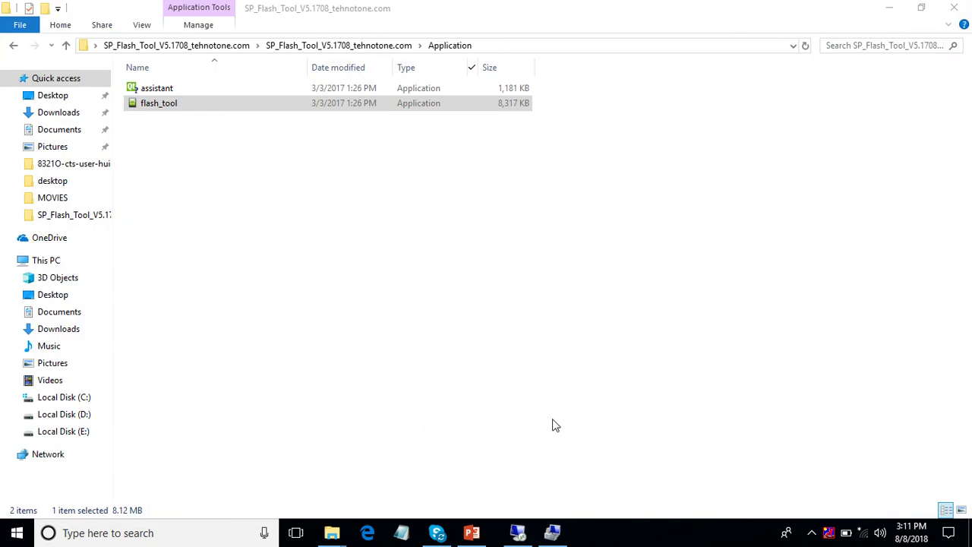
Launch a fresh instance of flash_tool, dismiss the scatter file warning, and maximize its window.
double_click(169, 111)
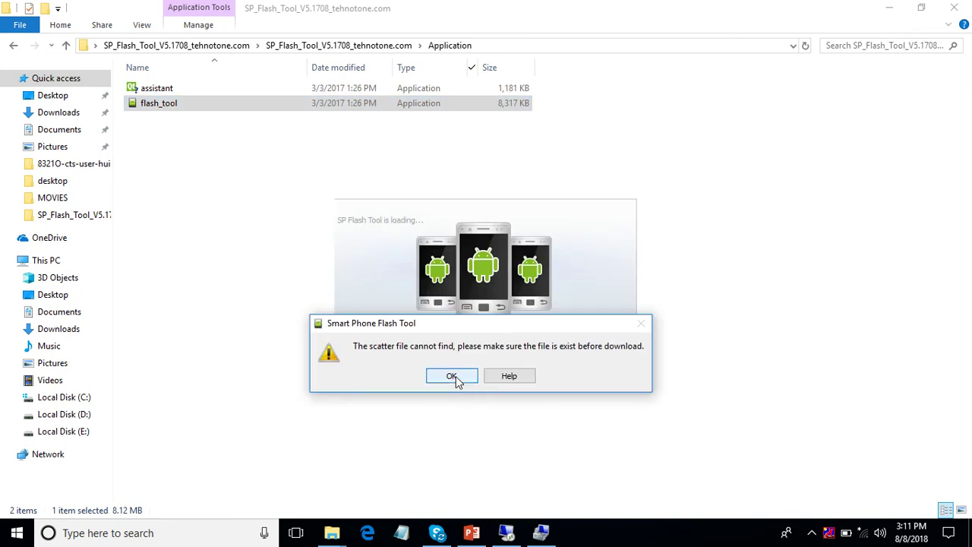
click(452, 376)
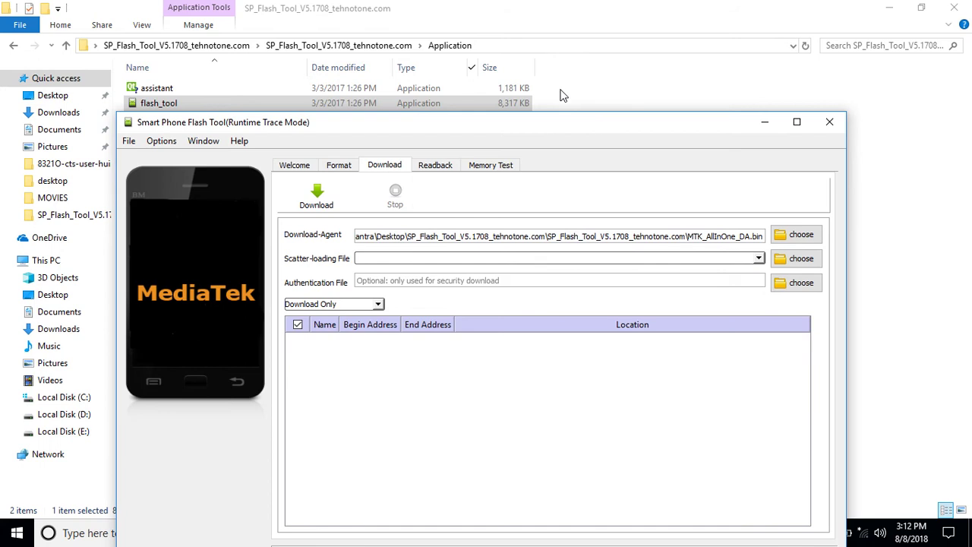
double_click(497, 124)
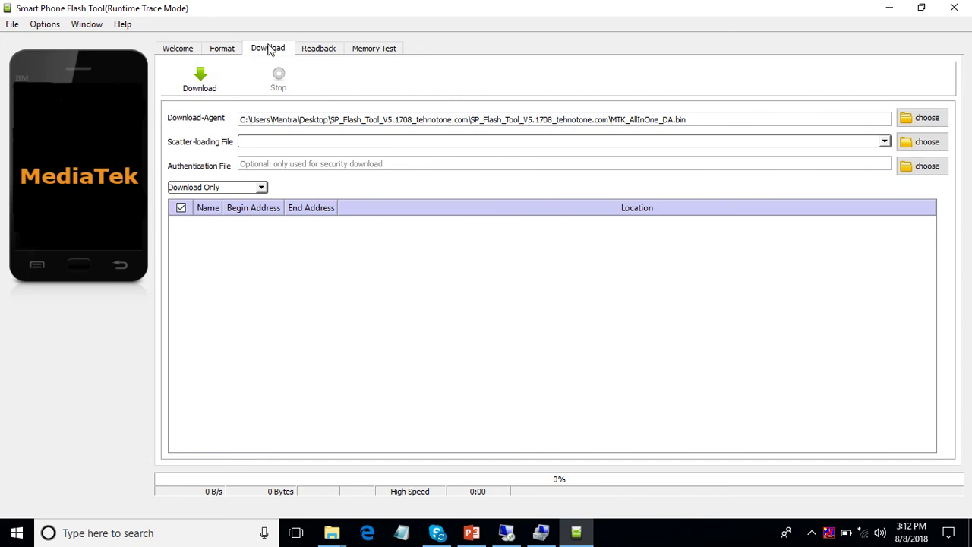
Load MT6580_Android_scatter as the scatter-loading file from the 8321O-cts-user-huimingxin firmware folder inside the desktop's SP_Flash_Tool_V5.1708_tehnotone.com folder.
click(925, 146)
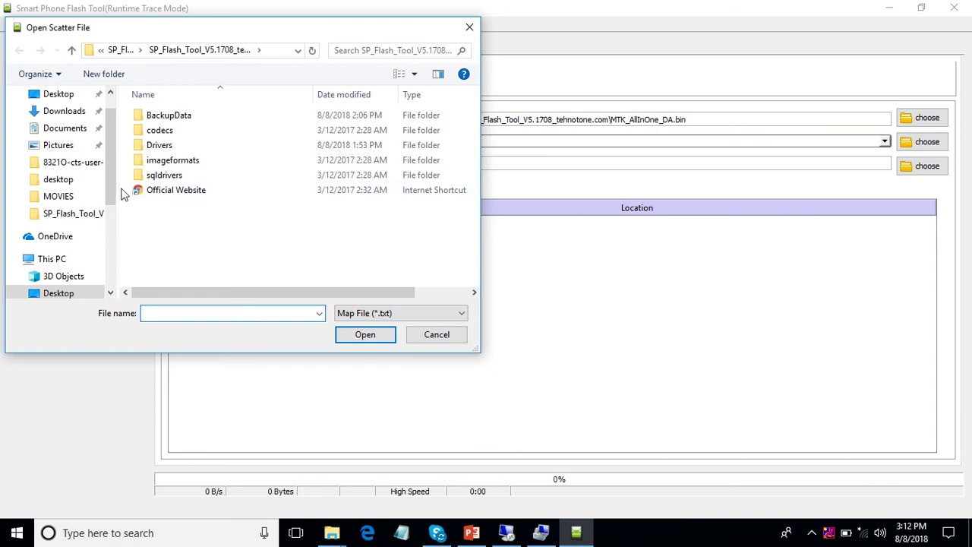
mouse_move(108, 184)
mouse_down()
mouse_move(110, 214)
mouse_move(111, 169)
mouse_up()
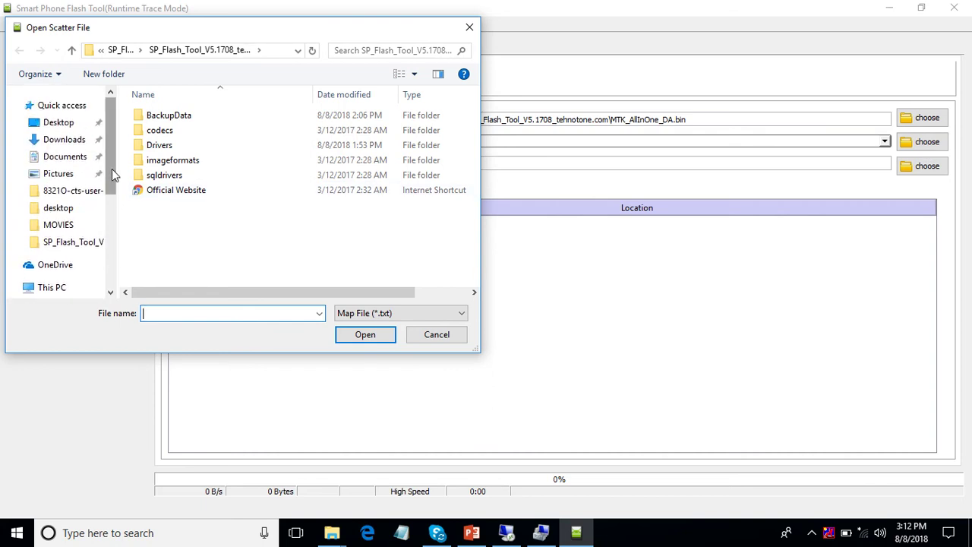
click(51, 123)
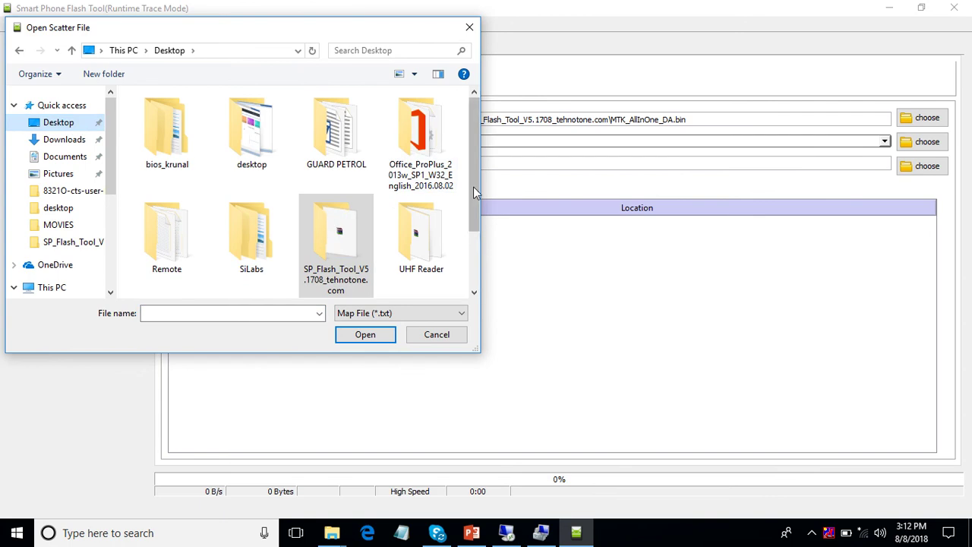
scroll(474, 173, down, 1)
click(331, 200)
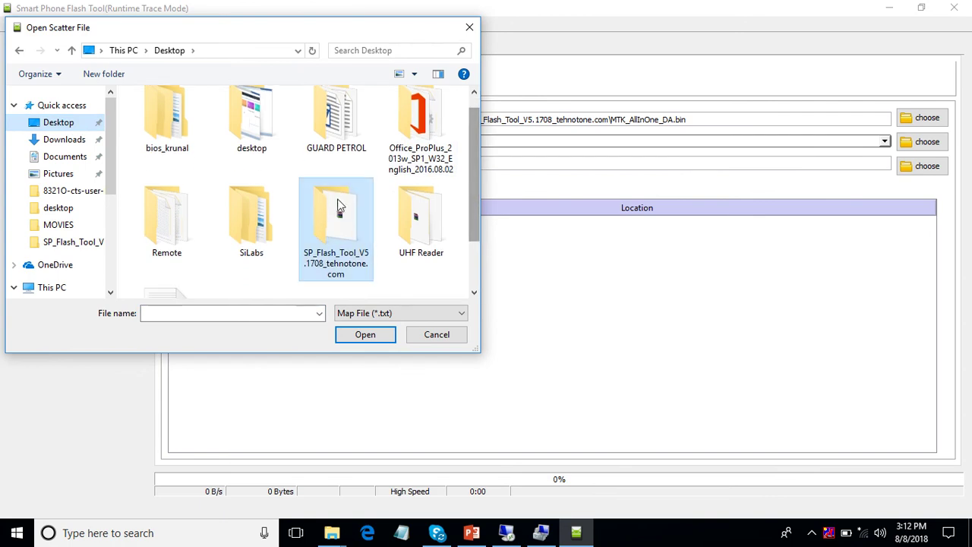
double_click(331, 200)
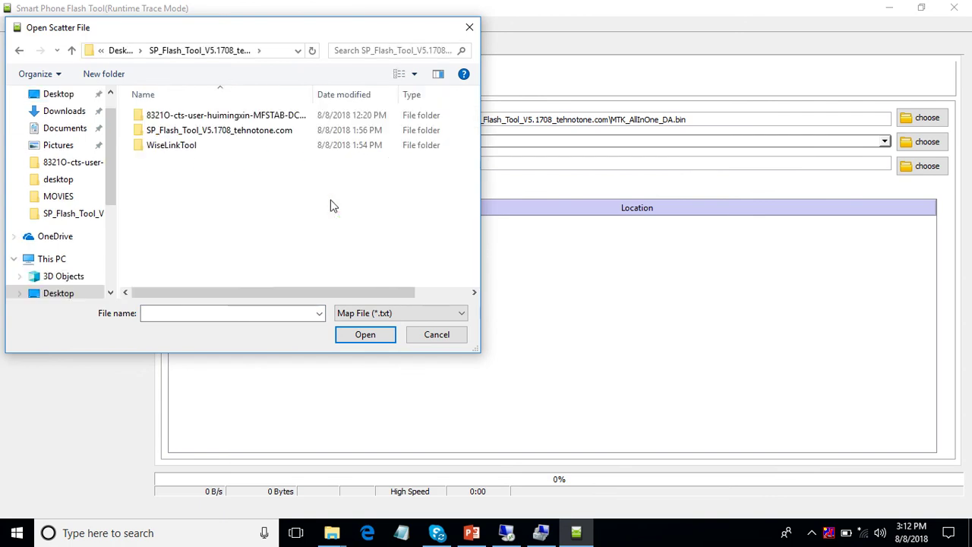
double_click(227, 118)
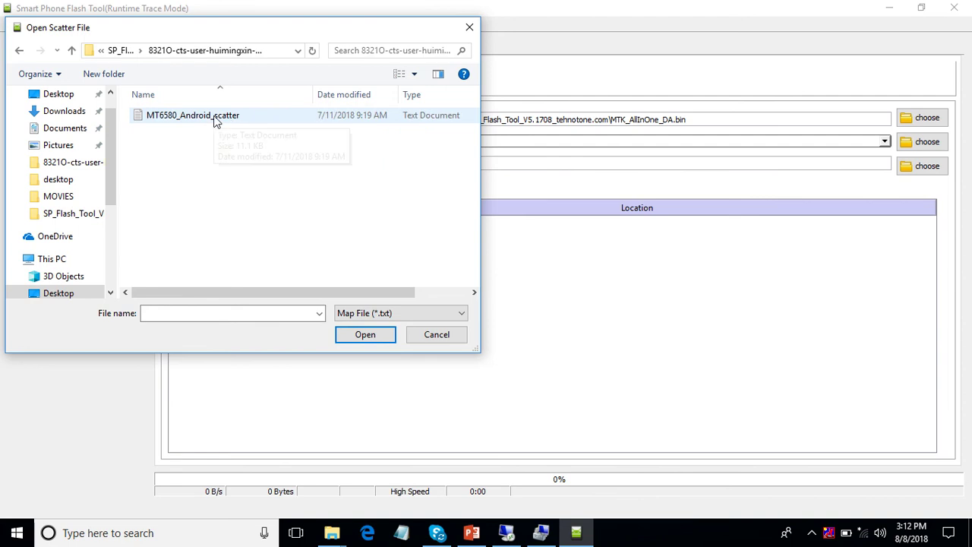
click(219, 117)
click(375, 335)
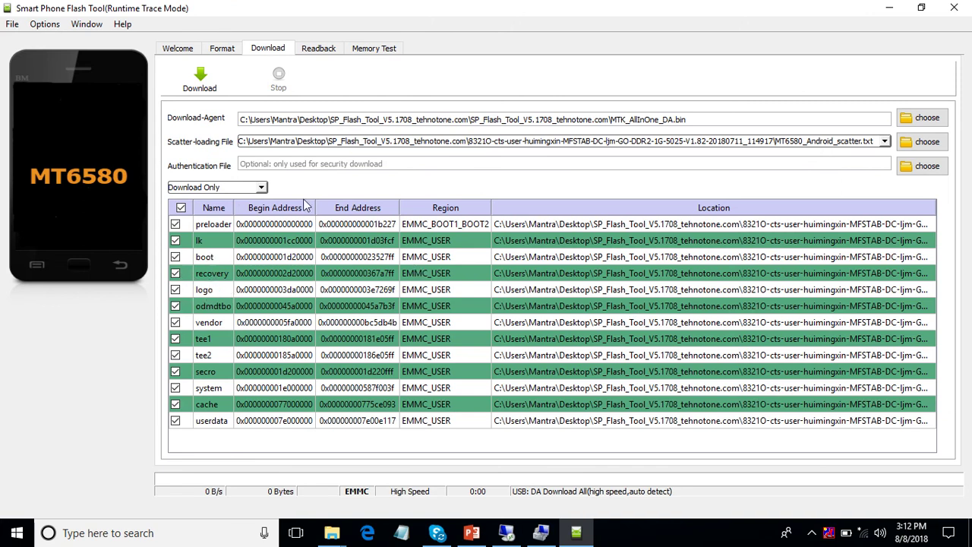
Start the firmware download in Firmware Upgrade mode and dismiss the USB device notification.
click(262, 188)
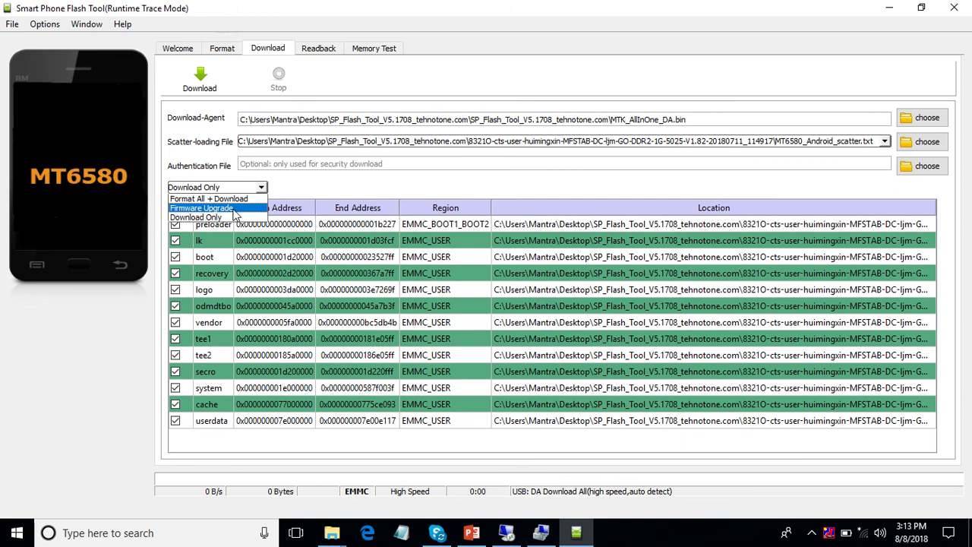
click(233, 210)
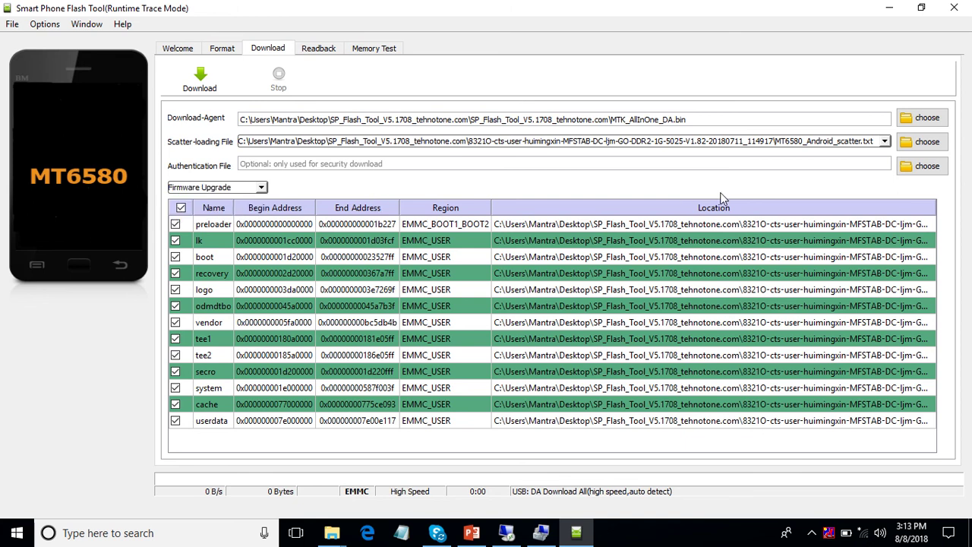
click(197, 85)
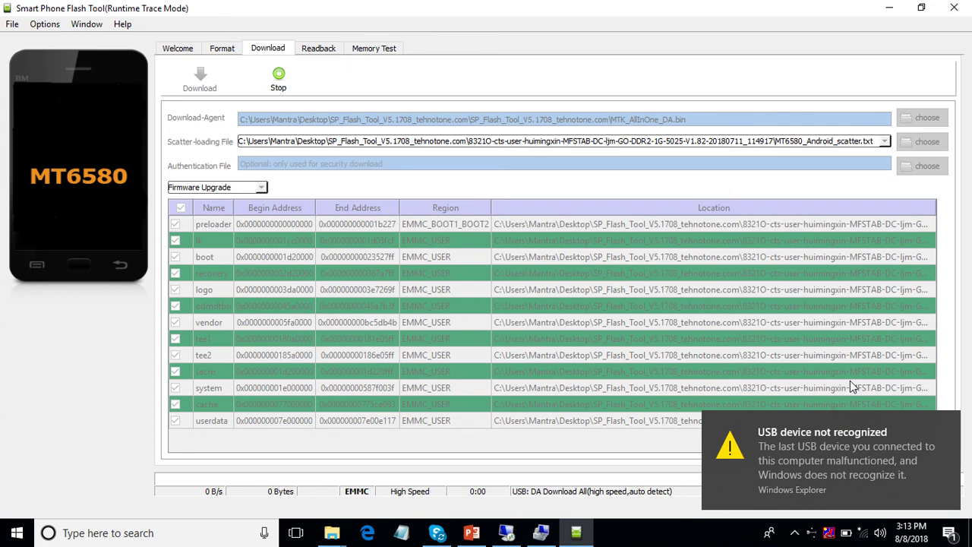
click(942, 479)
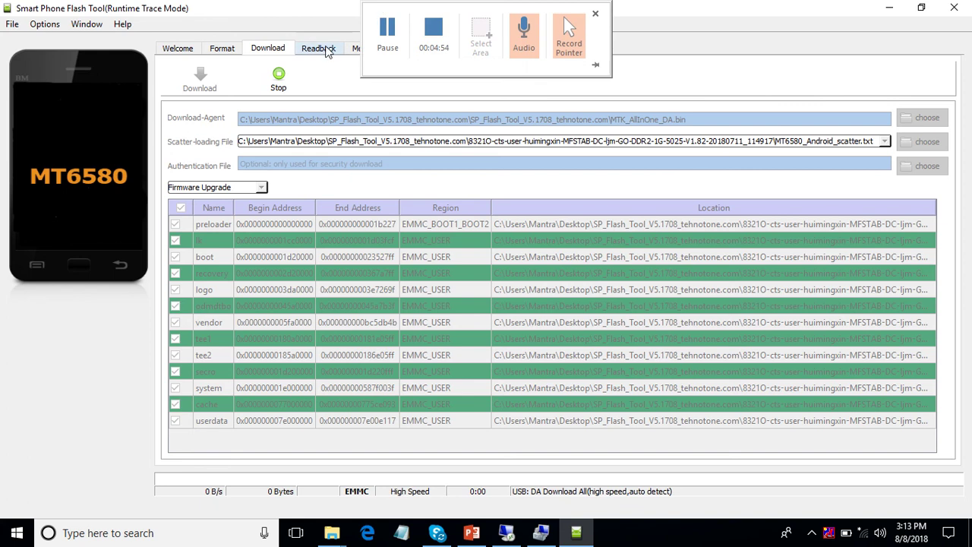
mouse_move(454, 3)
click(393, 29)
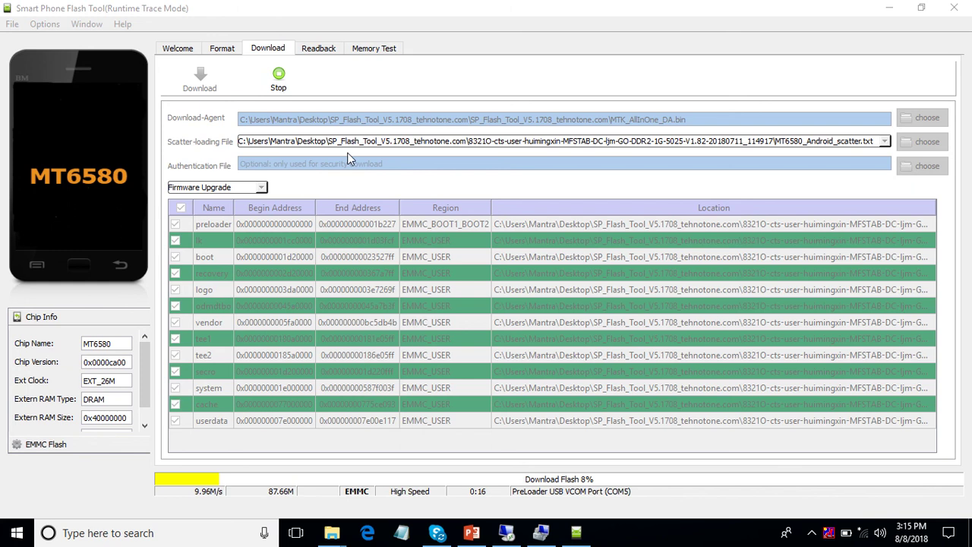
mouse_move(376, 7)
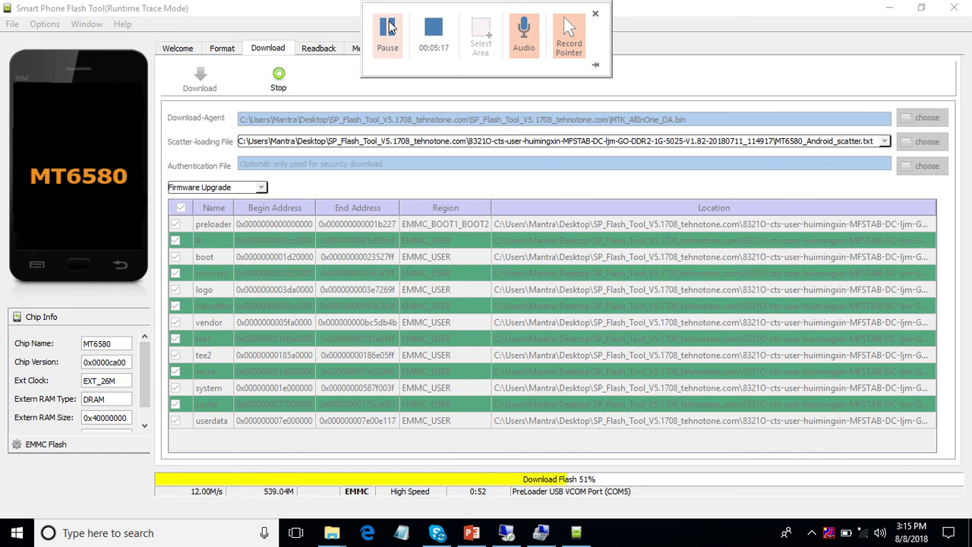
click(387, 29)
click(386, 34)
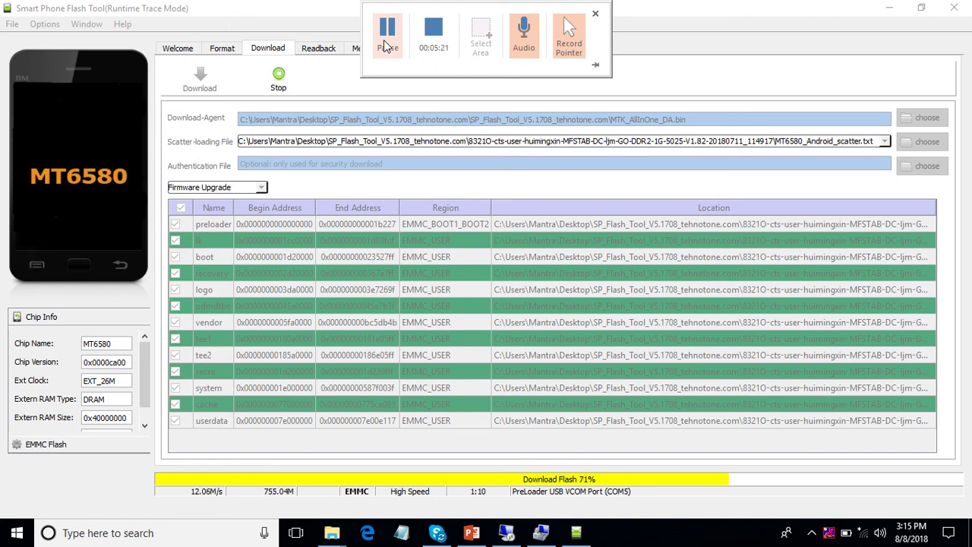
click(387, 34)
click(387, 34)
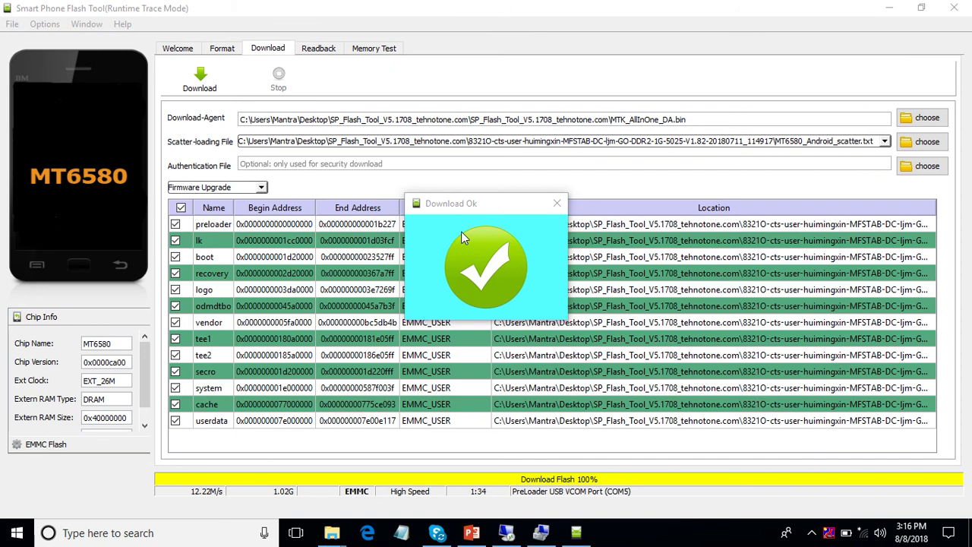
mouse_move(417, 6)
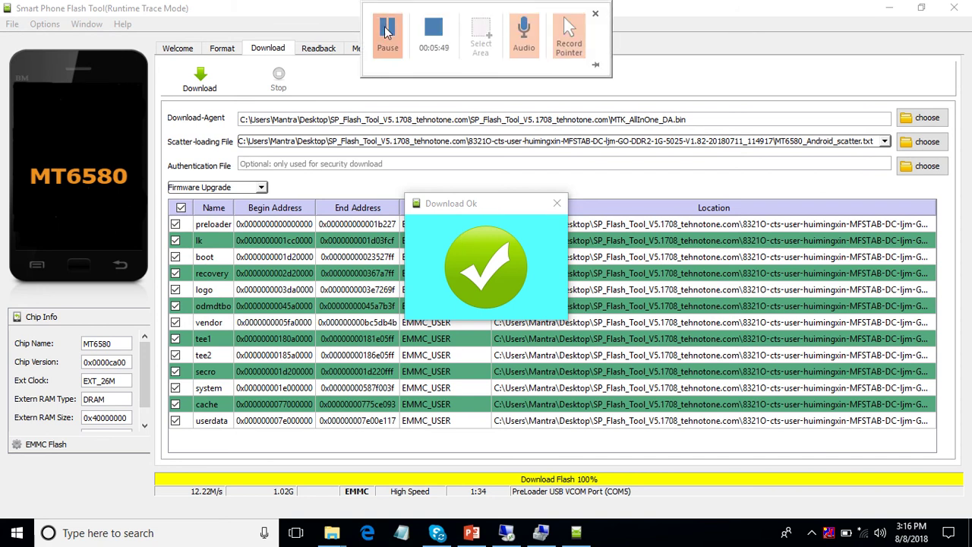
click(387, 29)
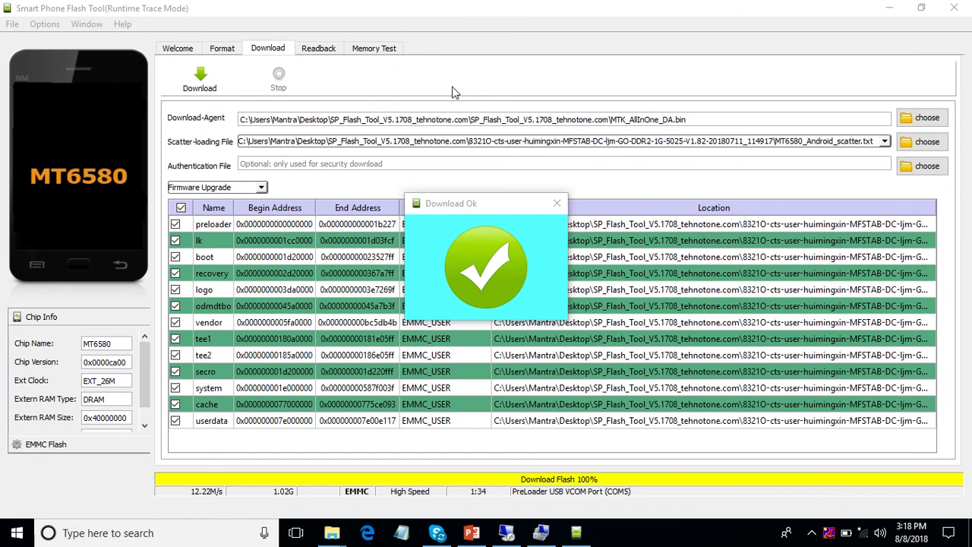
mouse_move(429, 4)
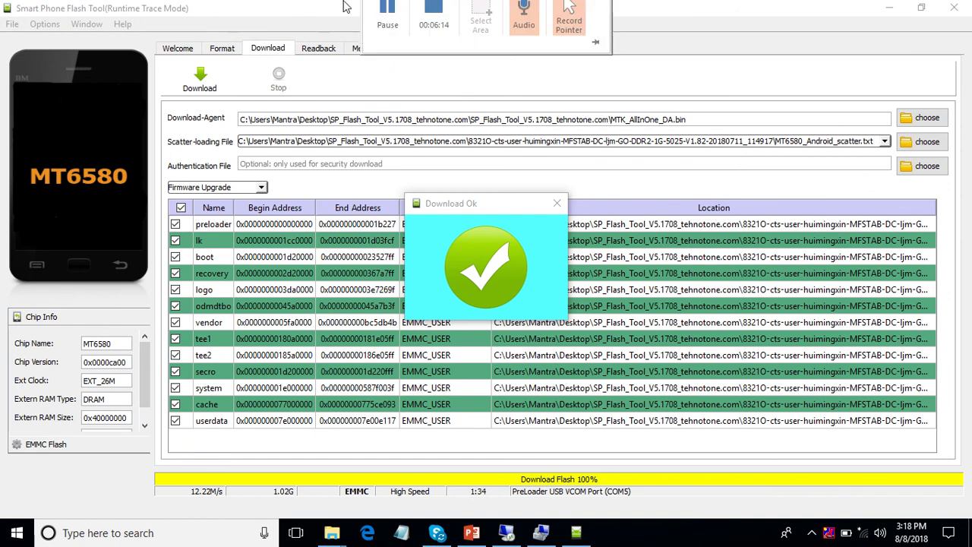